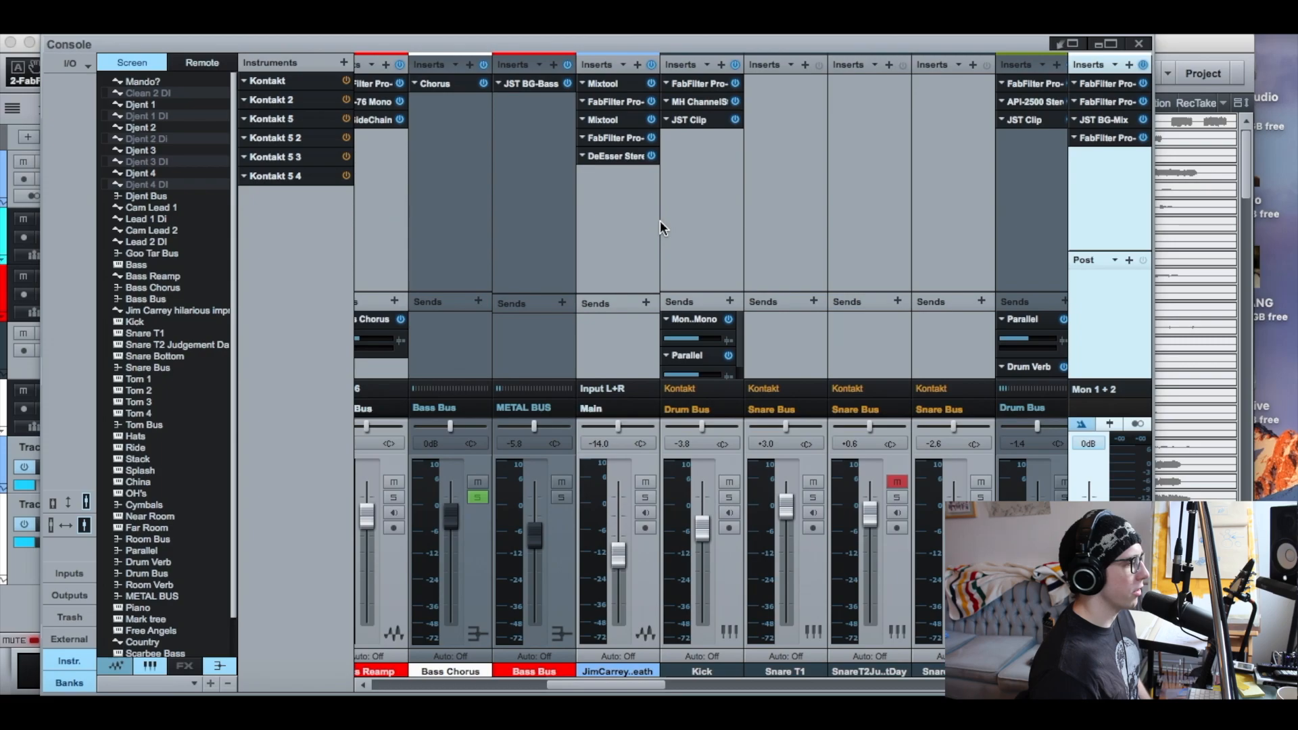
# Solo the Jim Carrey track and shift the bell cut in its first FabFilter Pro-Q insert to about 5538 Hz during playback
pyautogui.click(645, 497)
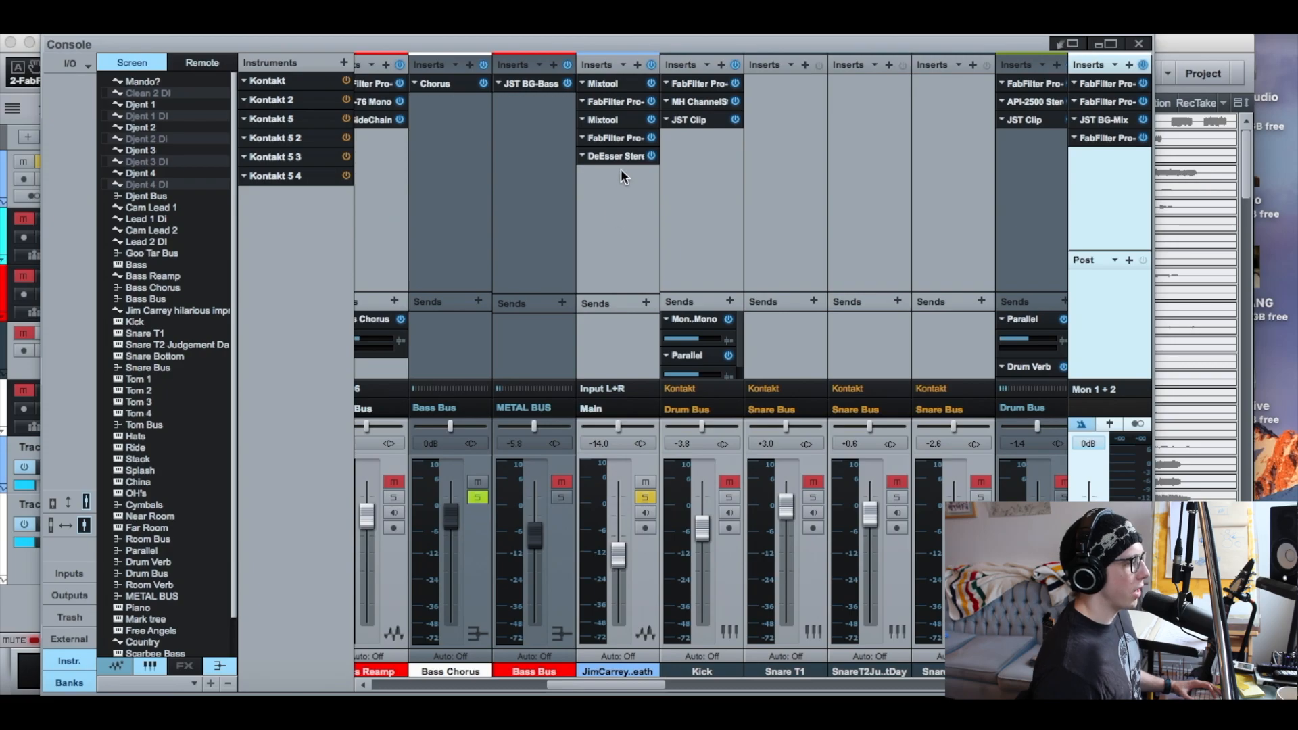
pyautogui.click(618, 101)
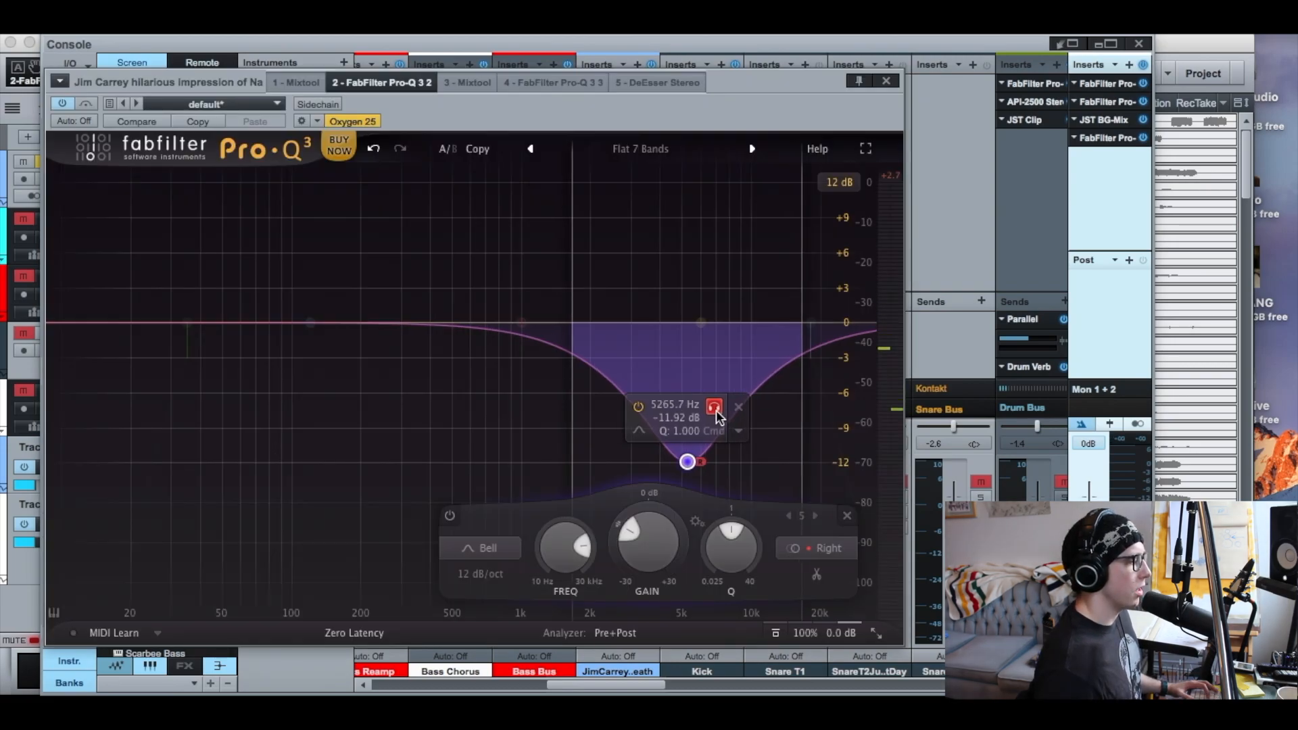
pyautogui.press('space')
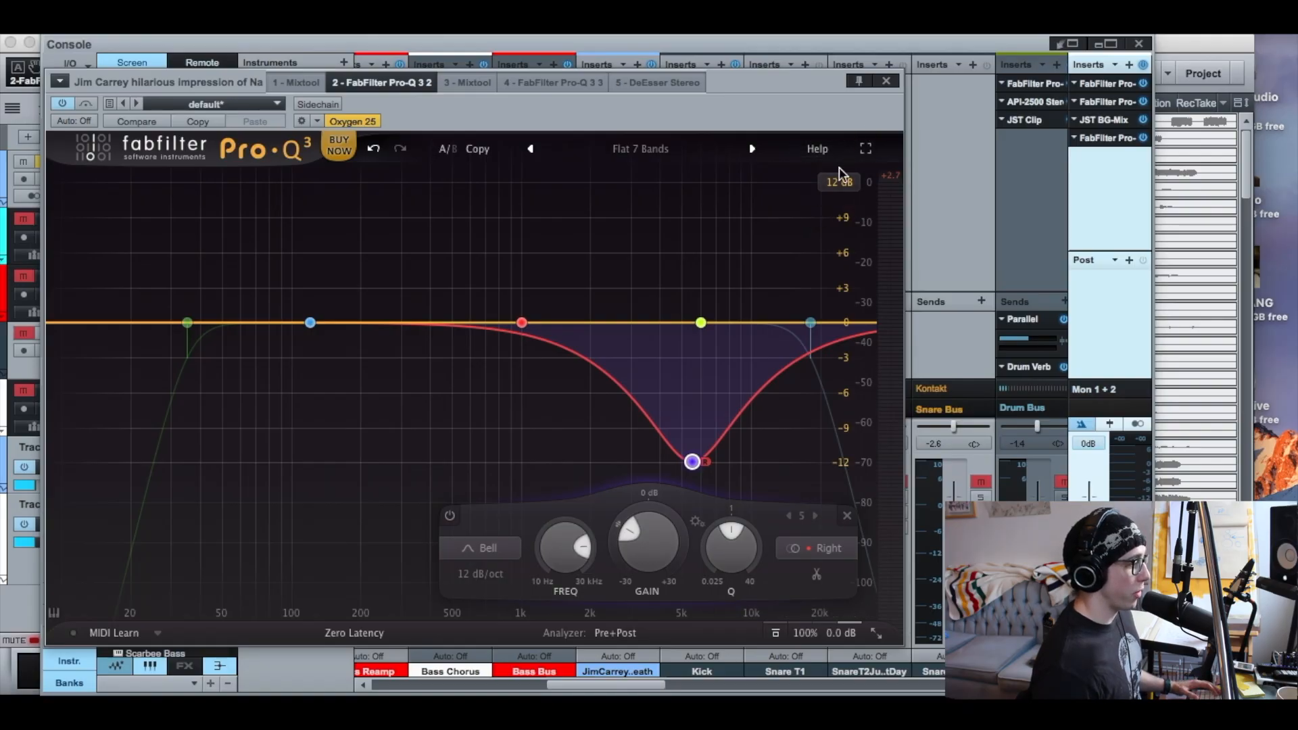
pyautogui.moveTo(776, 257)
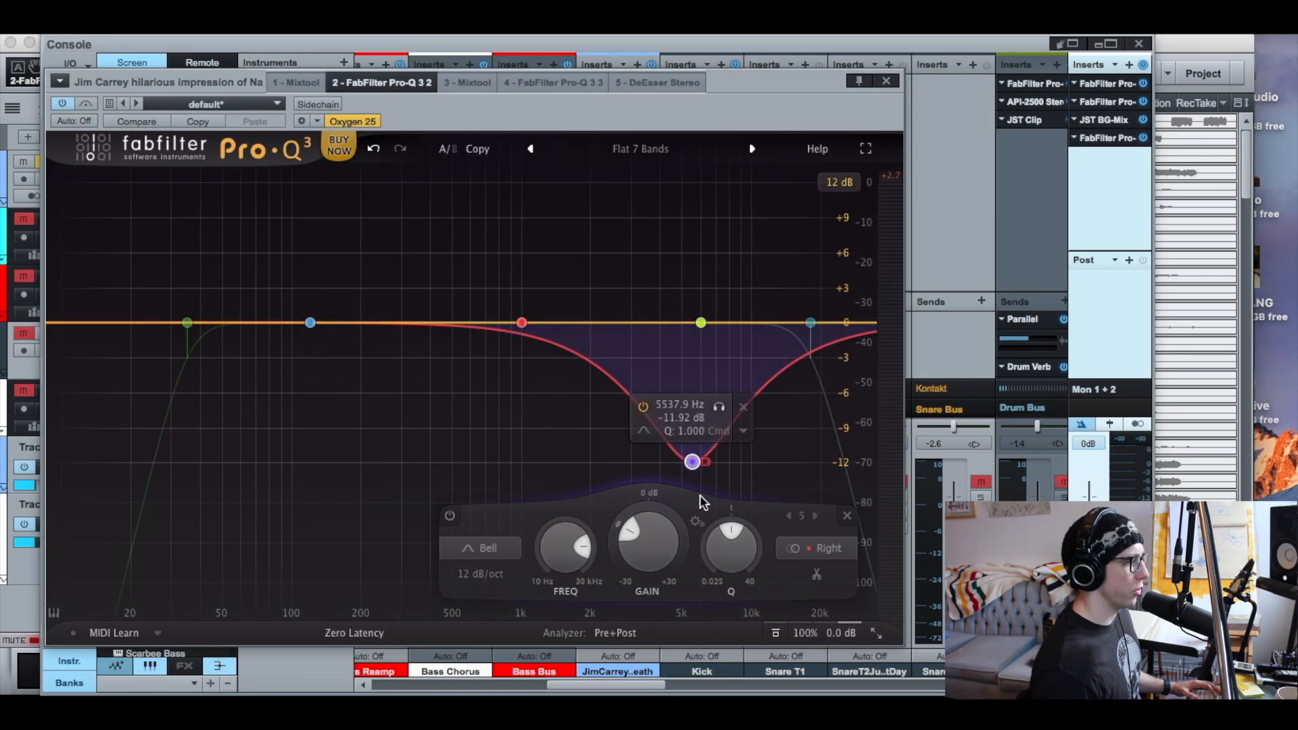
pyautogui.click(885, 81)
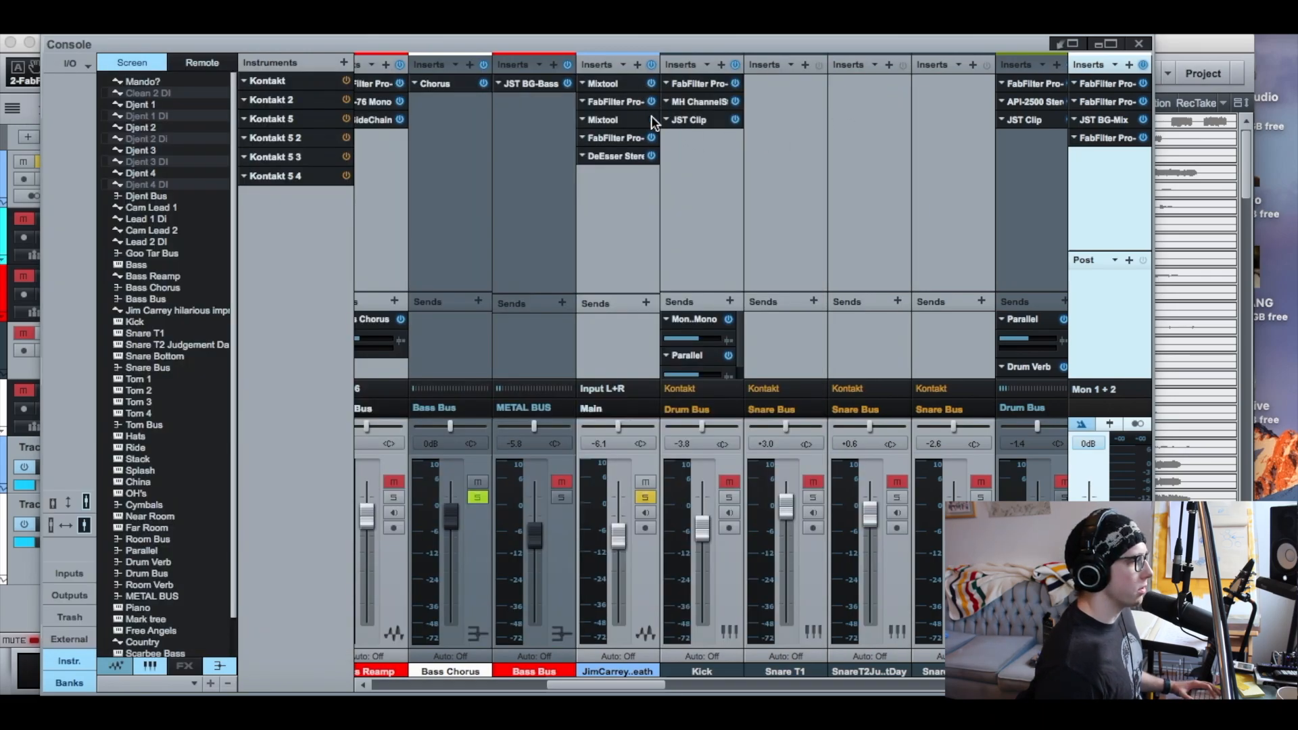
# Play the Jim Carrey track and audition the first Pro-Q's right-channel bell band in isolation
pyautogui.click(619, 101)
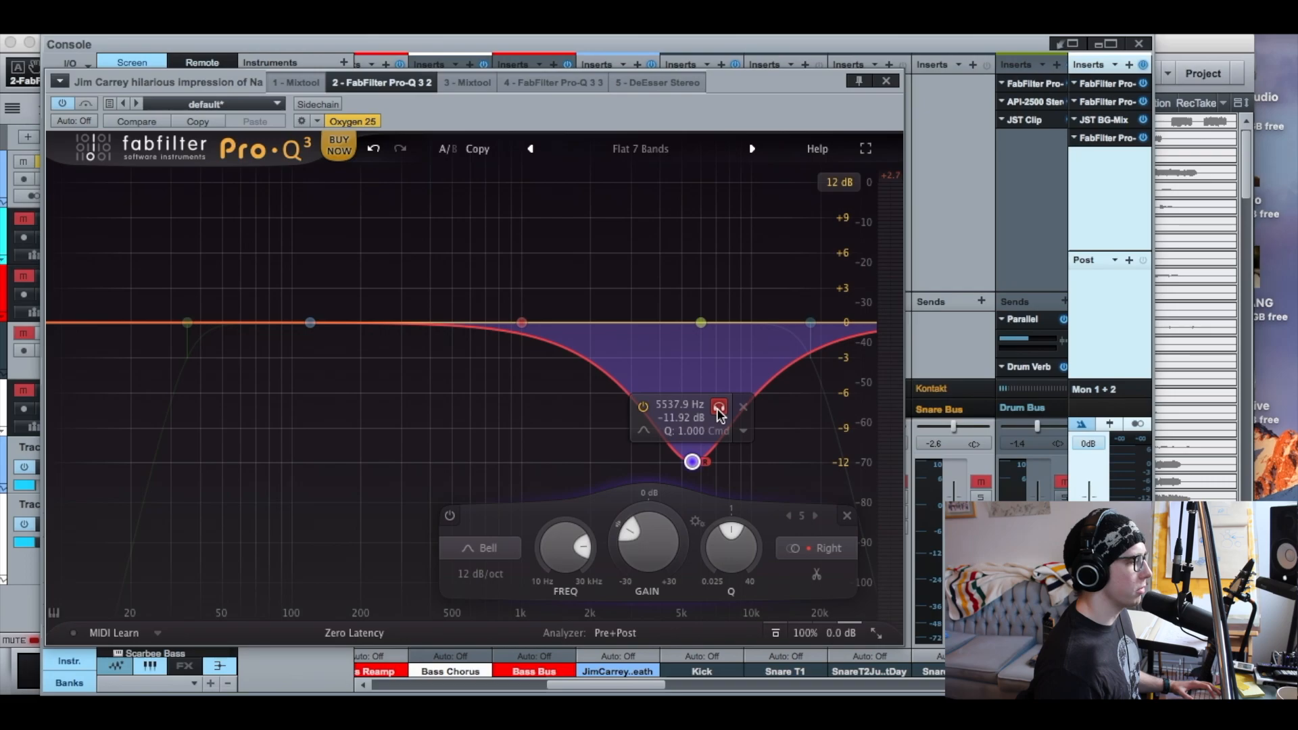
pyautogui.press('space')
pyautogui.click(718, 408)
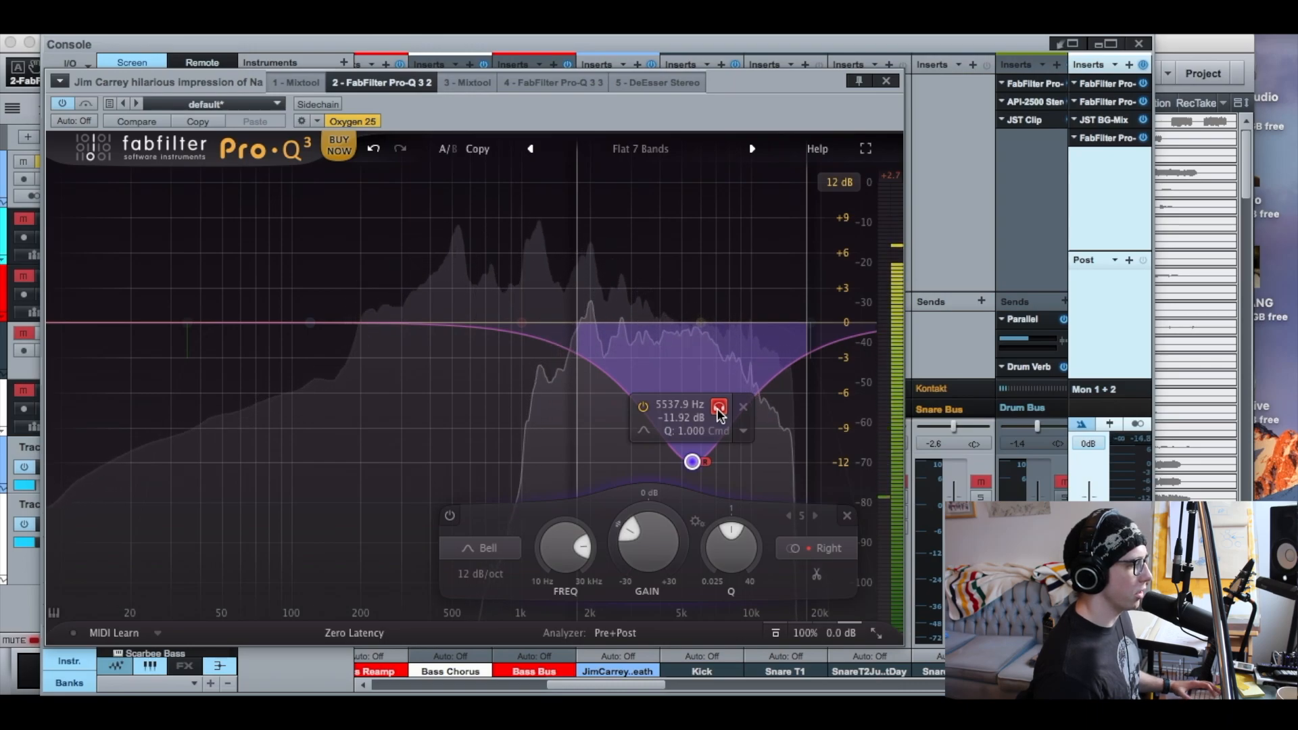
pyautogui.click(718, 409)
pyautogui.click(884, 80)
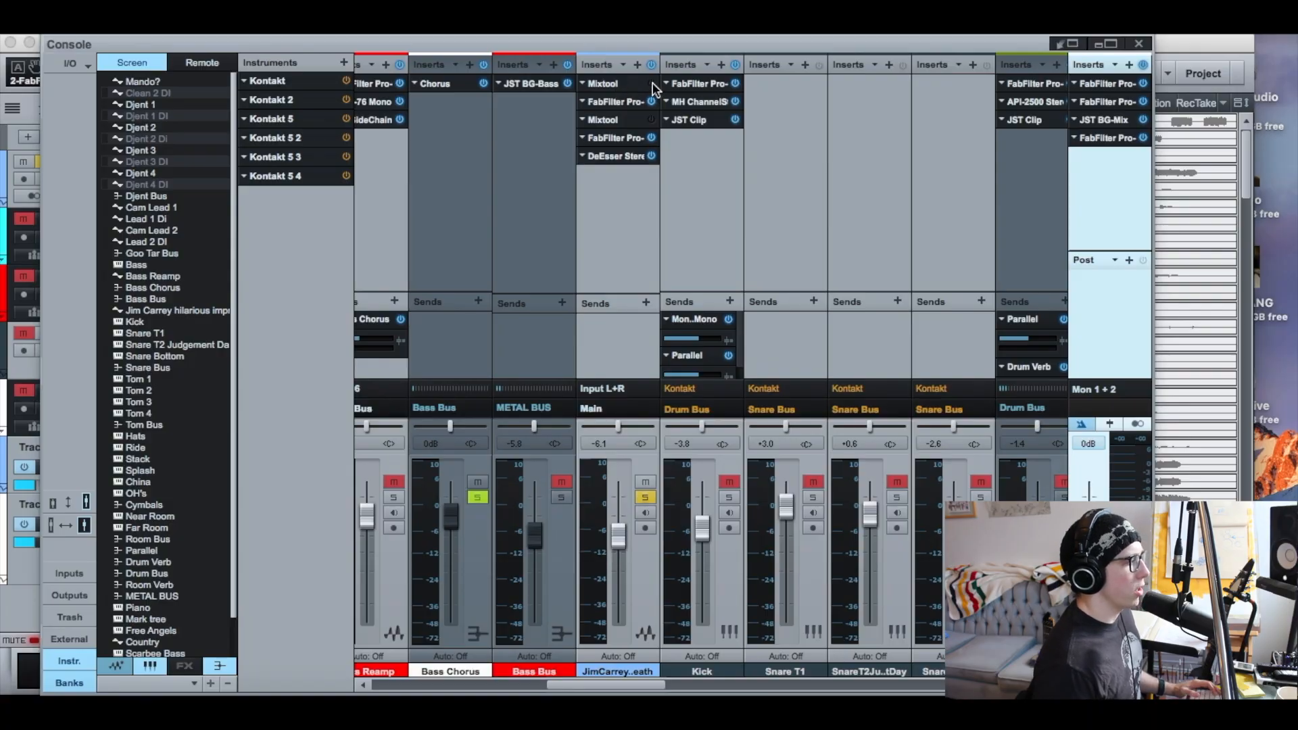
# Inspect the gain and MS Transform settings of the two Mixtool inserts surrounding the Jim Carrey track's first Pro-Q
pyautogui.click(614, 82)
pyautogui.moveTo(309, 104); pyautogui.dragTo(498, 173)
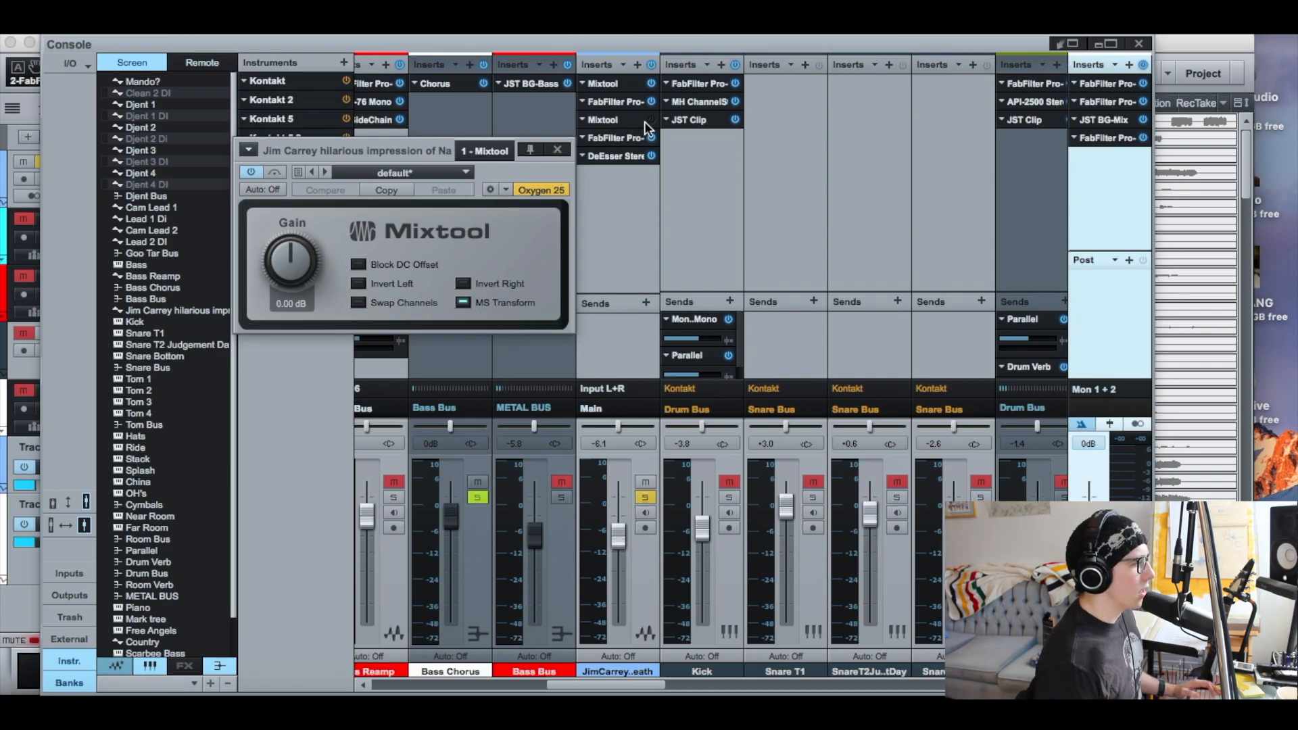
pyautogui.click(558, 150)
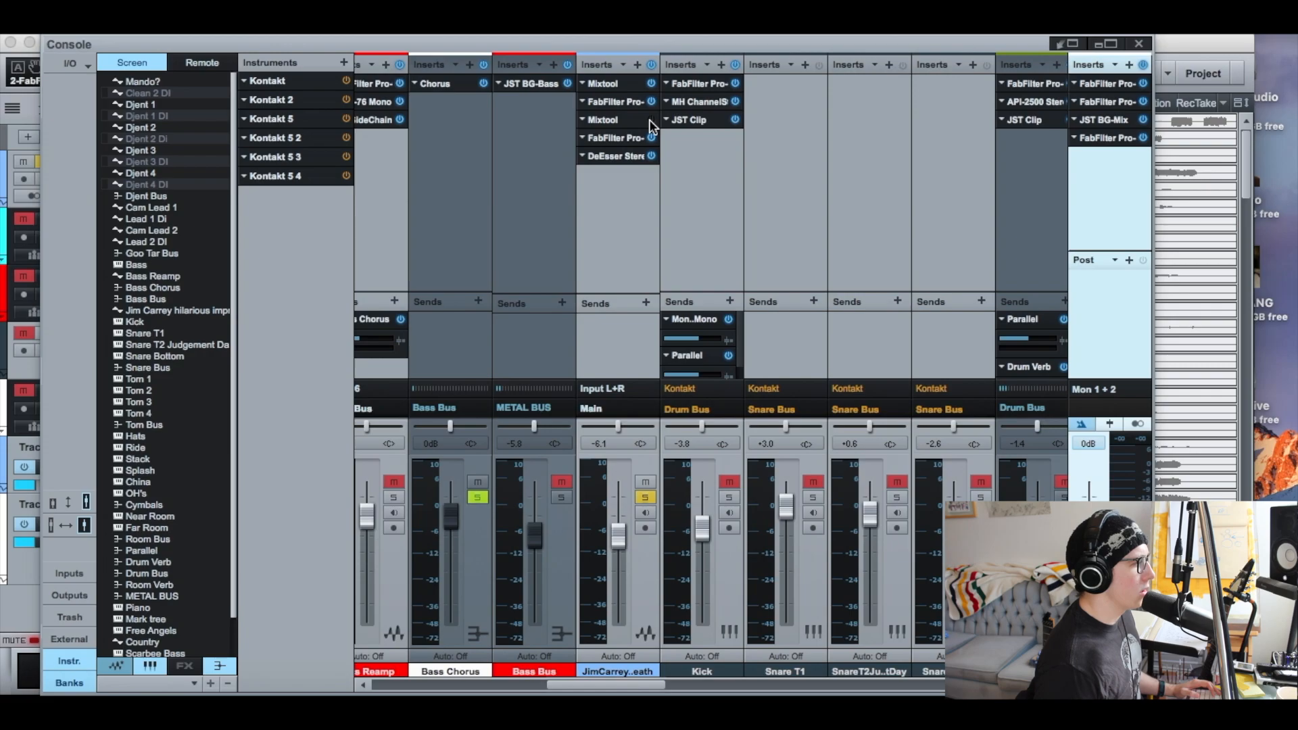
pyautogui.click(631, 118)
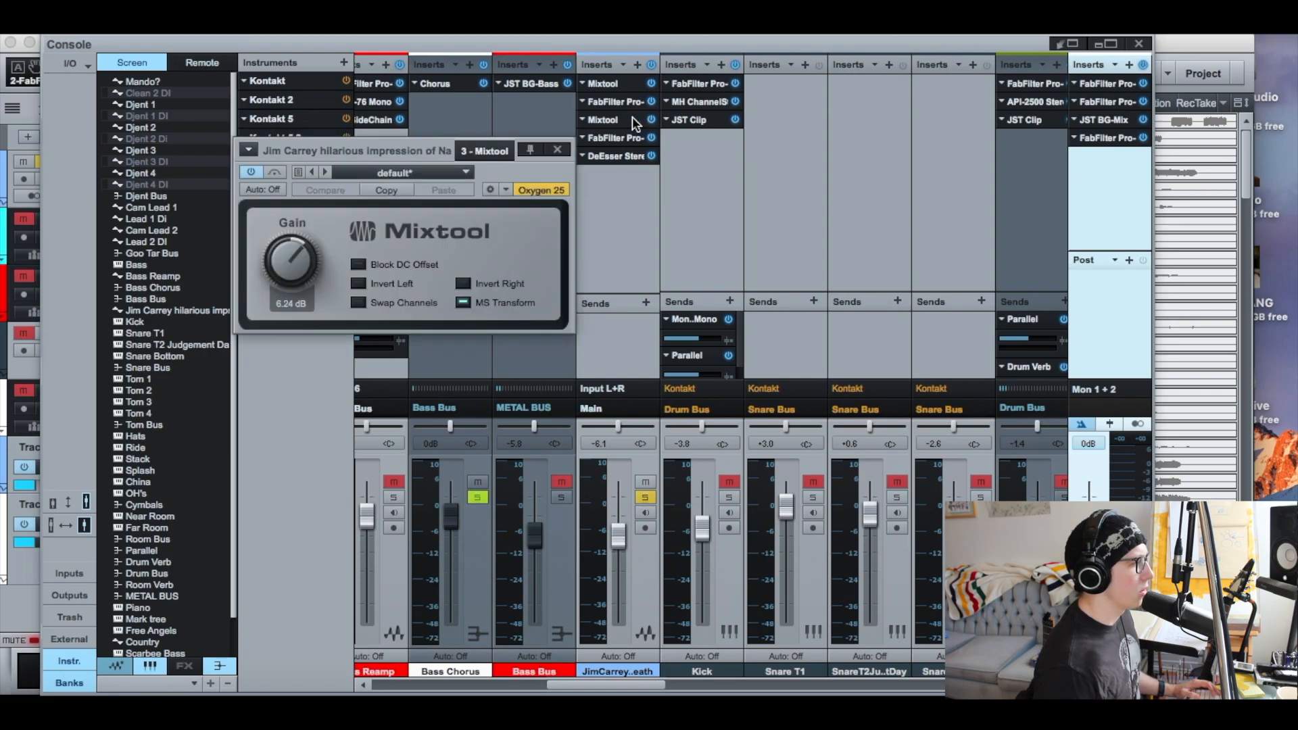
pyautogui.click(560, 150)
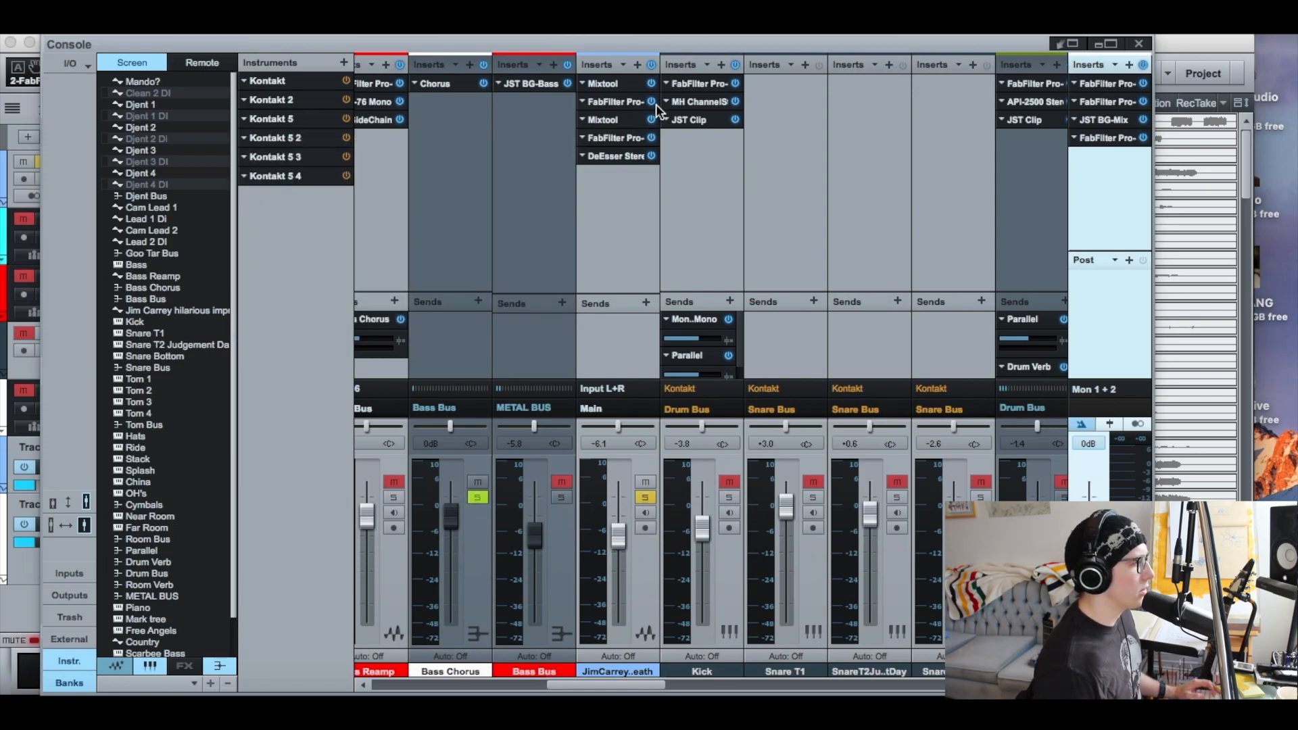
pyautogui.click(618, 83)
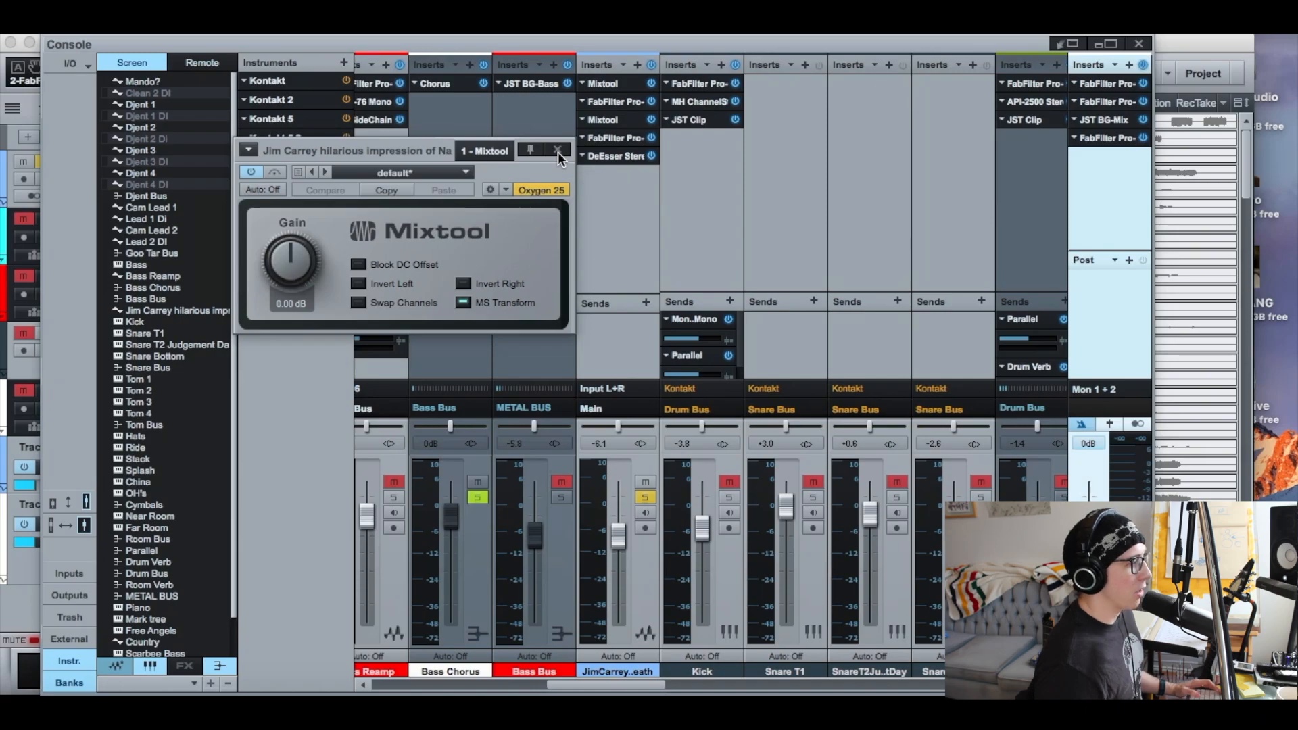
pyautogui.click(557, 152)
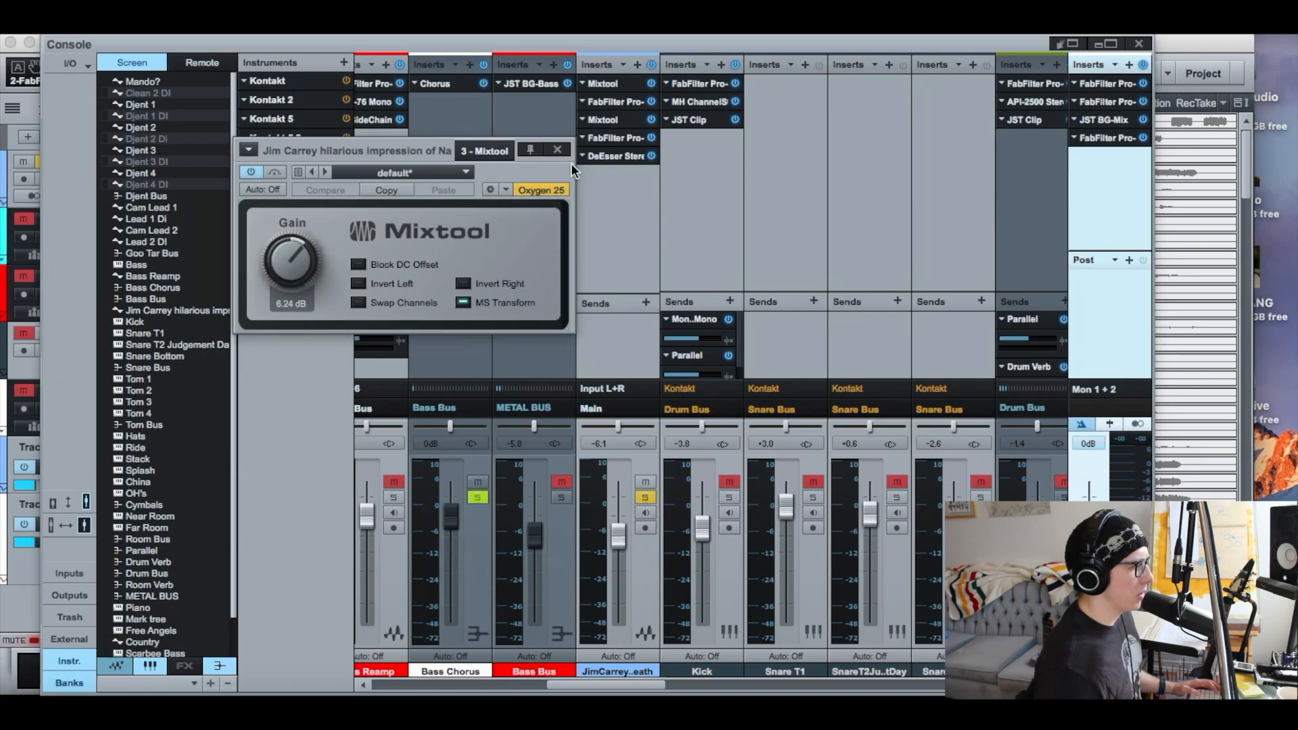
pyautogui.click(557, 150)
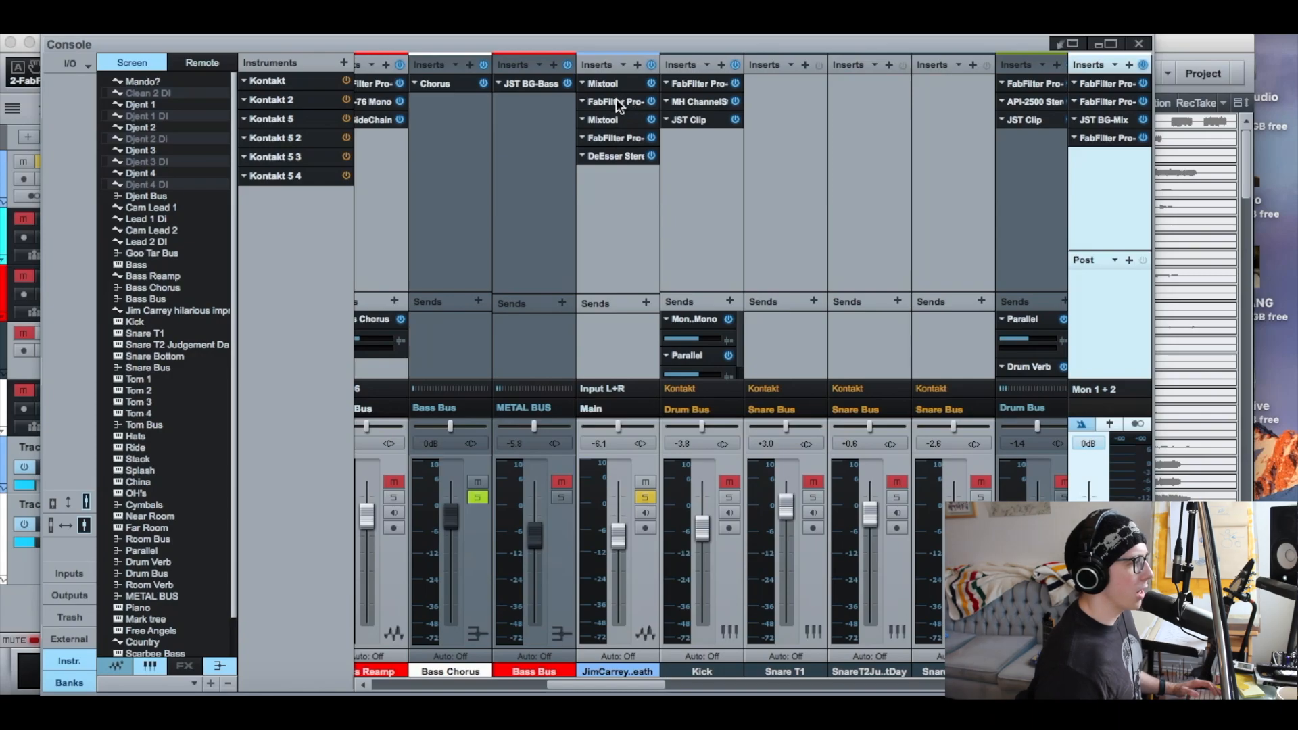
# Reopen the first Pro-Q insert and check its bell band with isolated listening switched on and off
pyautogui.doubleClick(615, 98)
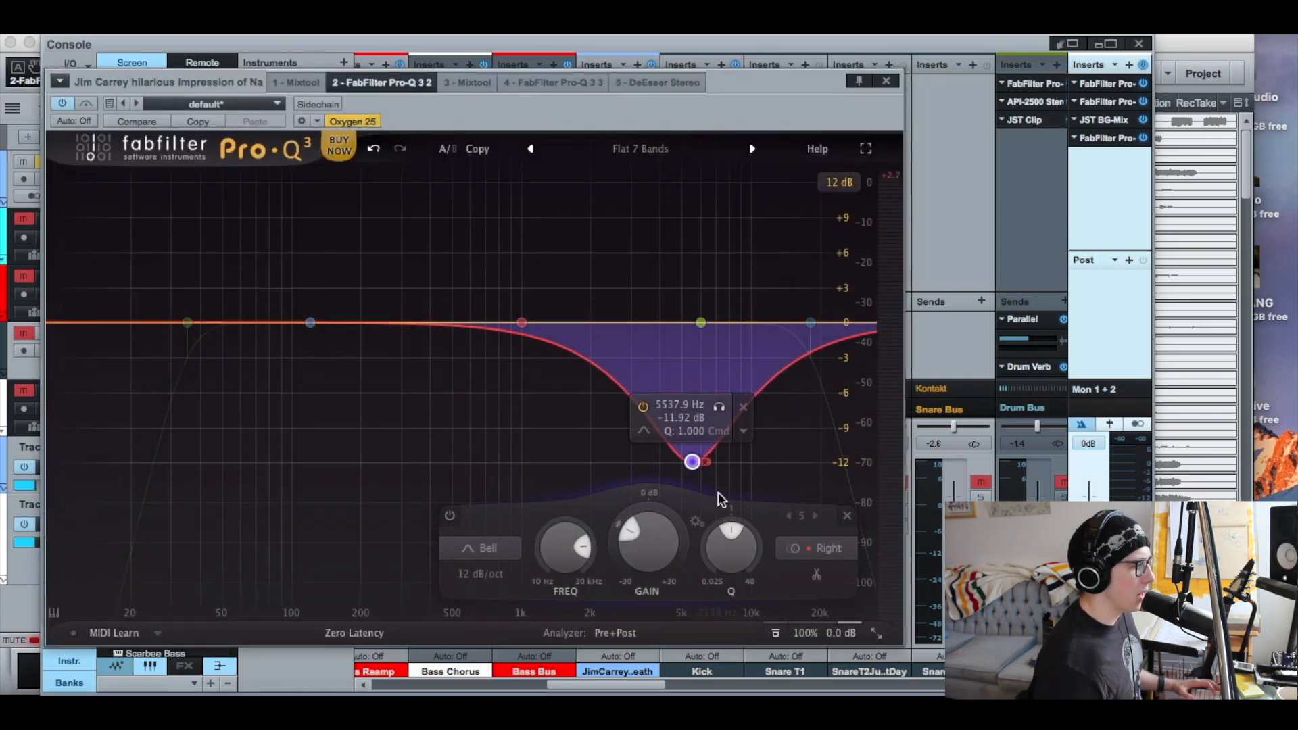
pyautogui.click(719, 408)
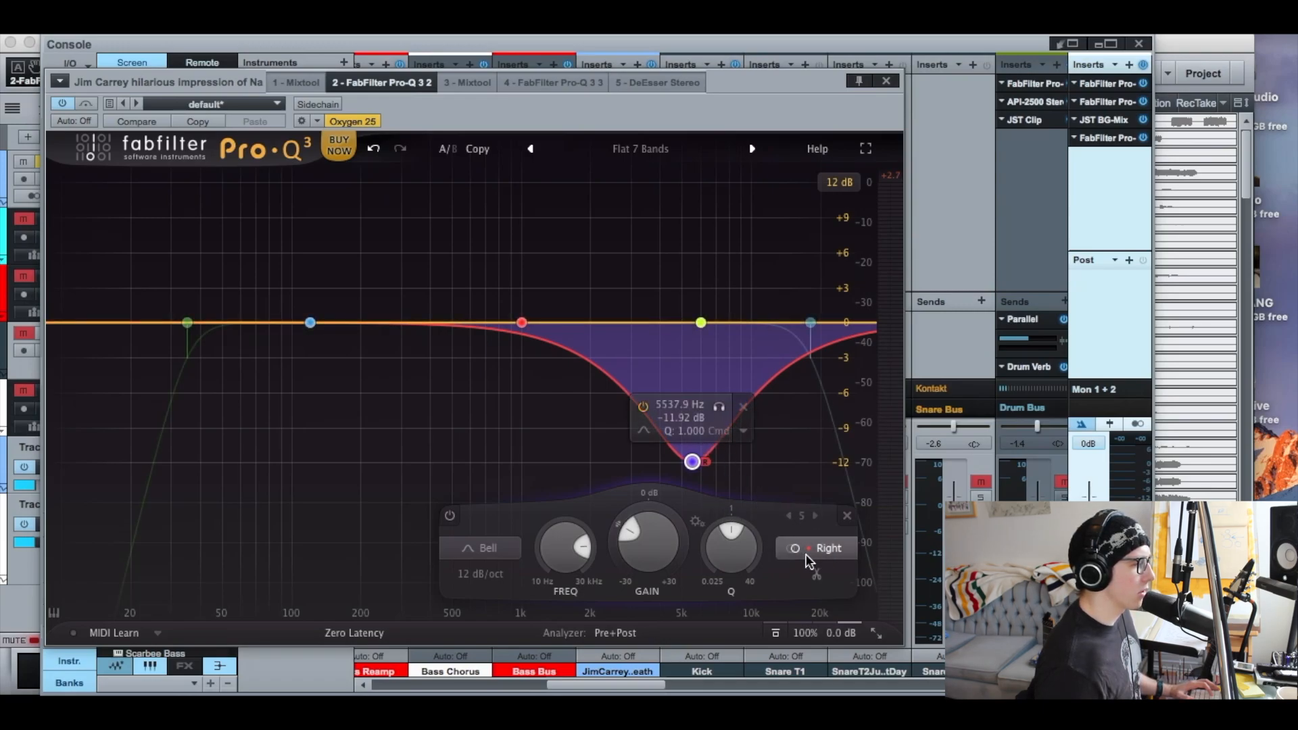
pyautogui.click(719, 409)
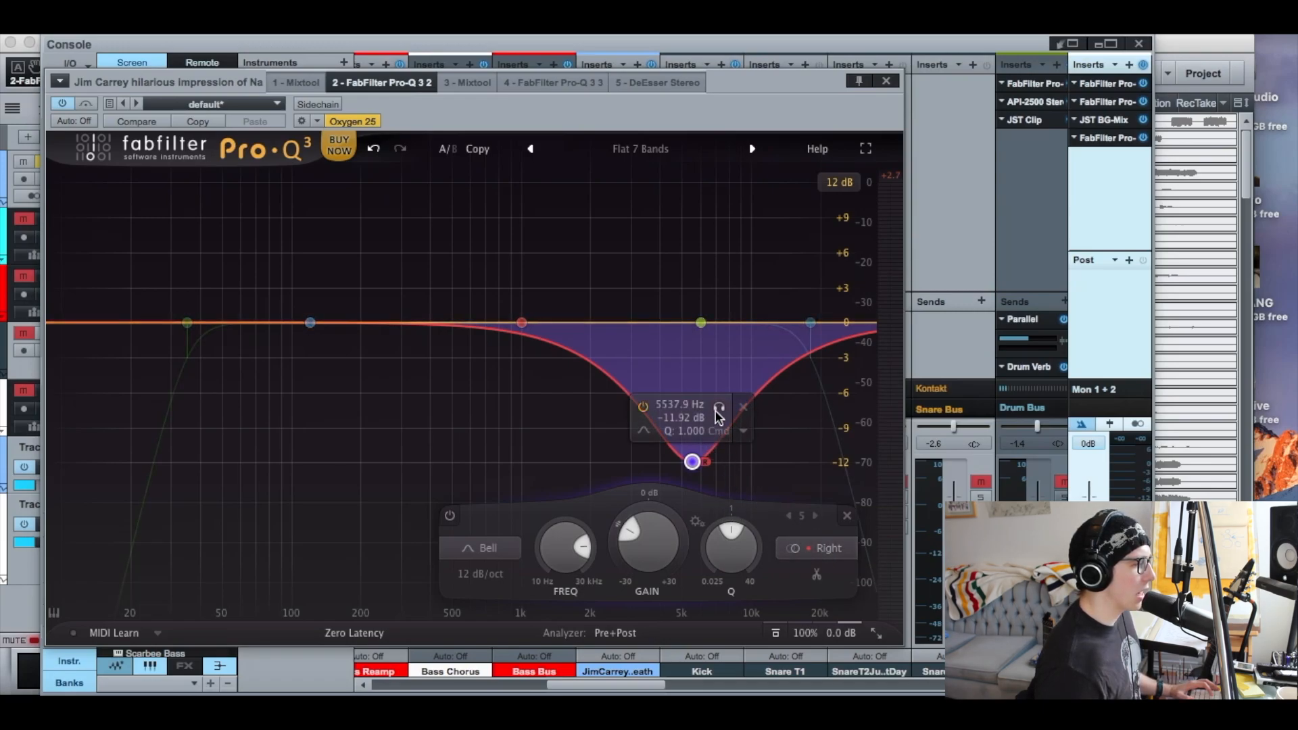
# Assign the bell band to the Left channel and compare its isolated sound with the full signal during playback
pyautogui.click(815, 551)
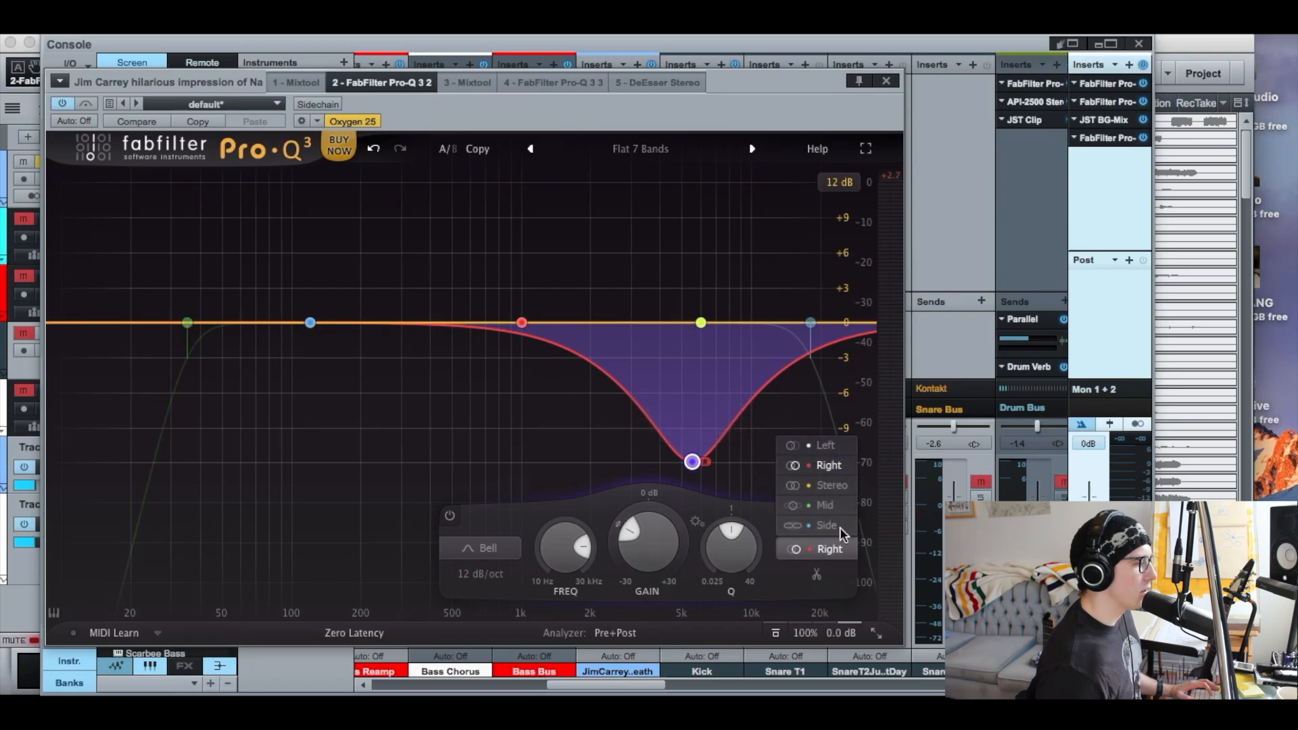
pyautogui.click(828, 446)
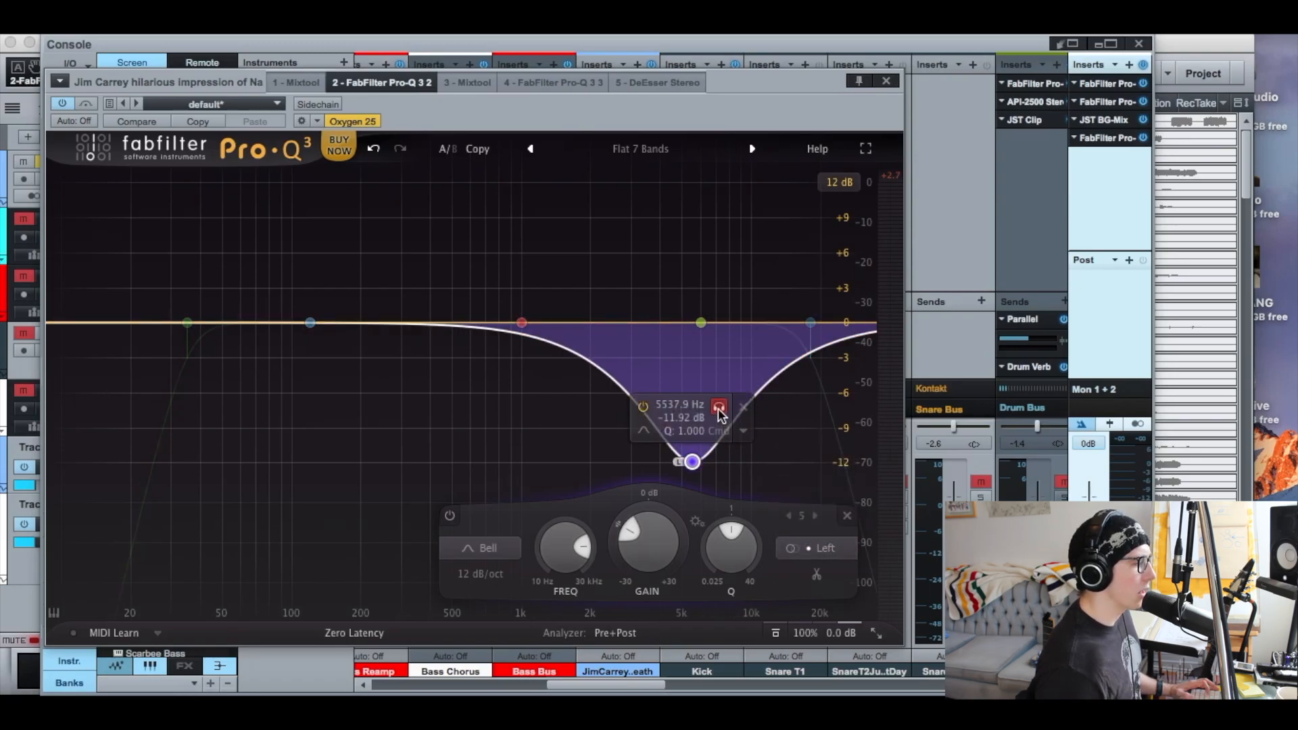
pyautogui.press('space')
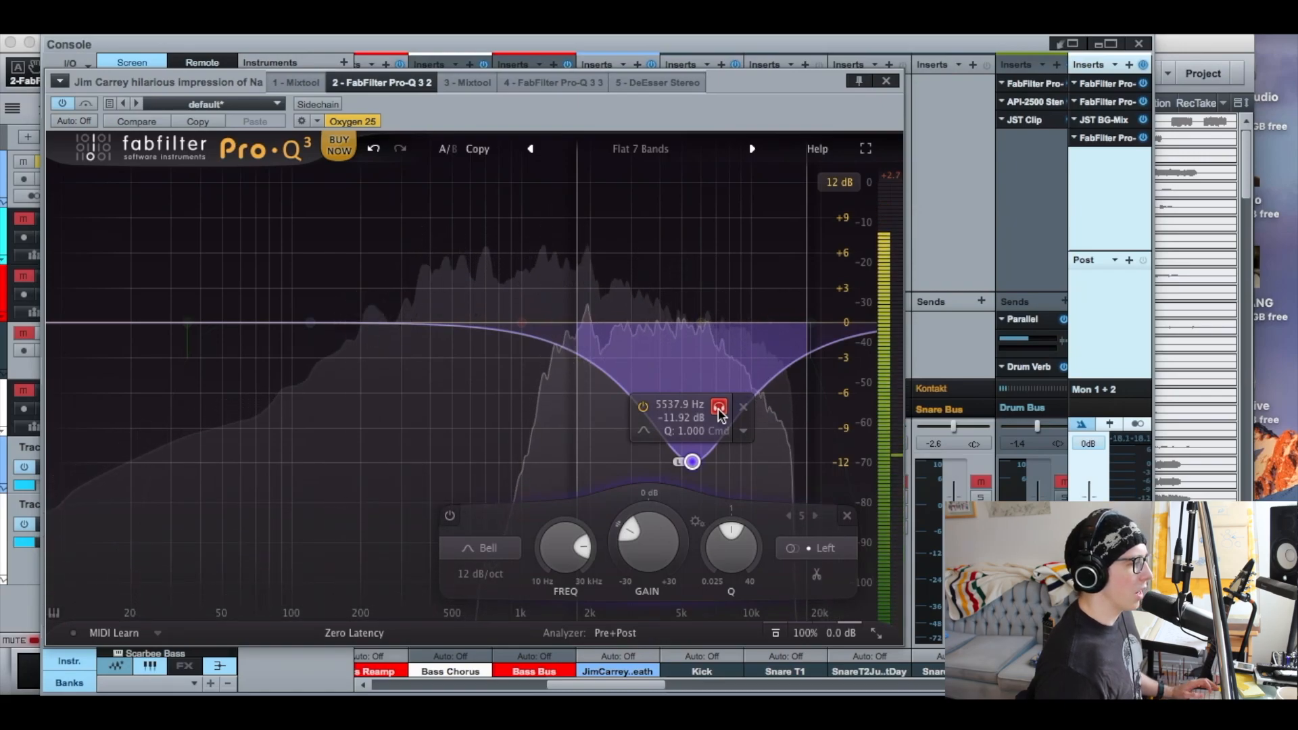
pyautogui.click(718, 409)
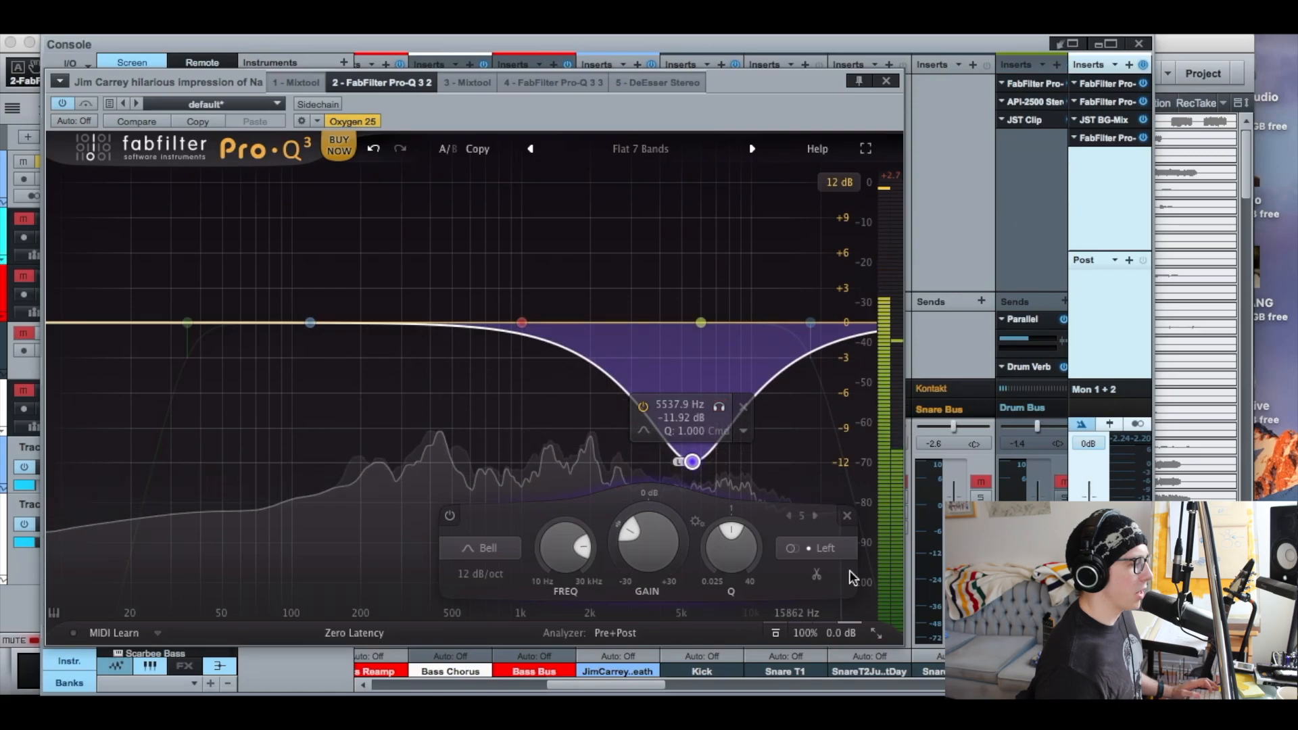
pyautogui.press('space')
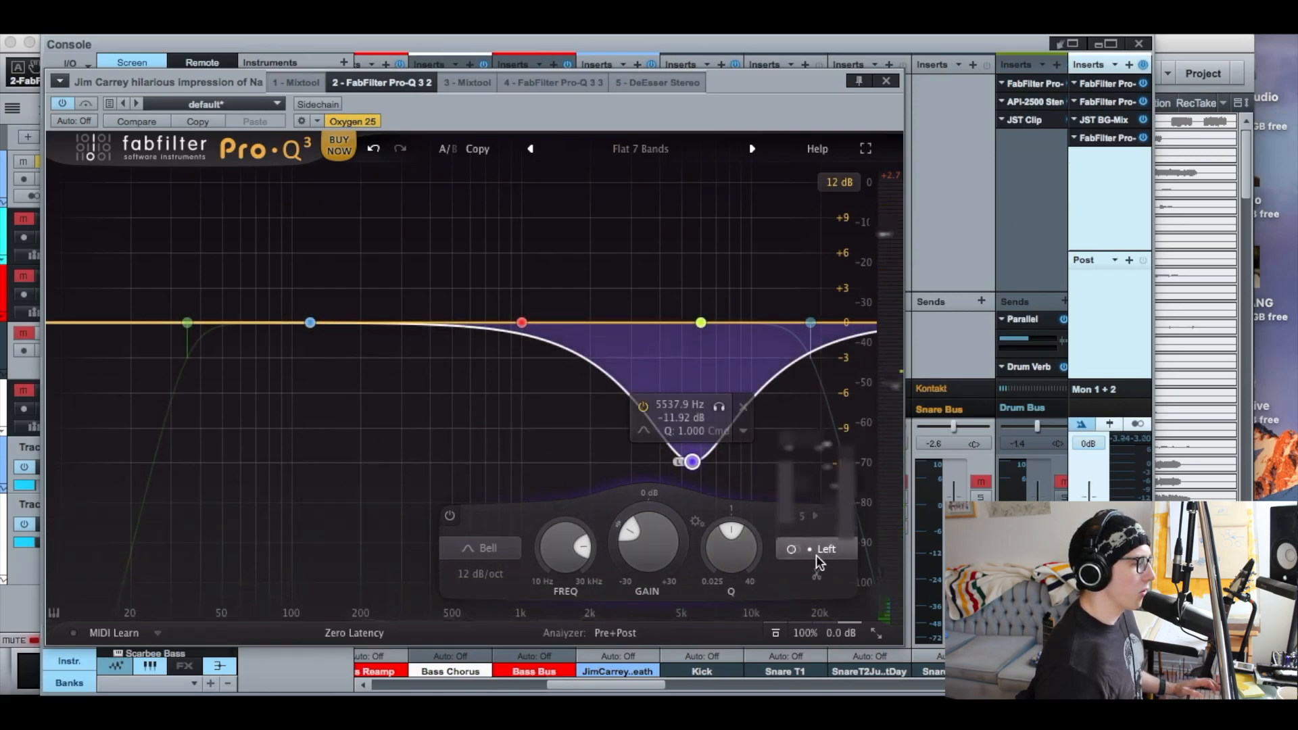
# Assign the bell band to the Right channel, audition it during playback, and set its gain to about -12.28 dB
pyautogui.click(816, 551)
pyautogui.click(846, 468)
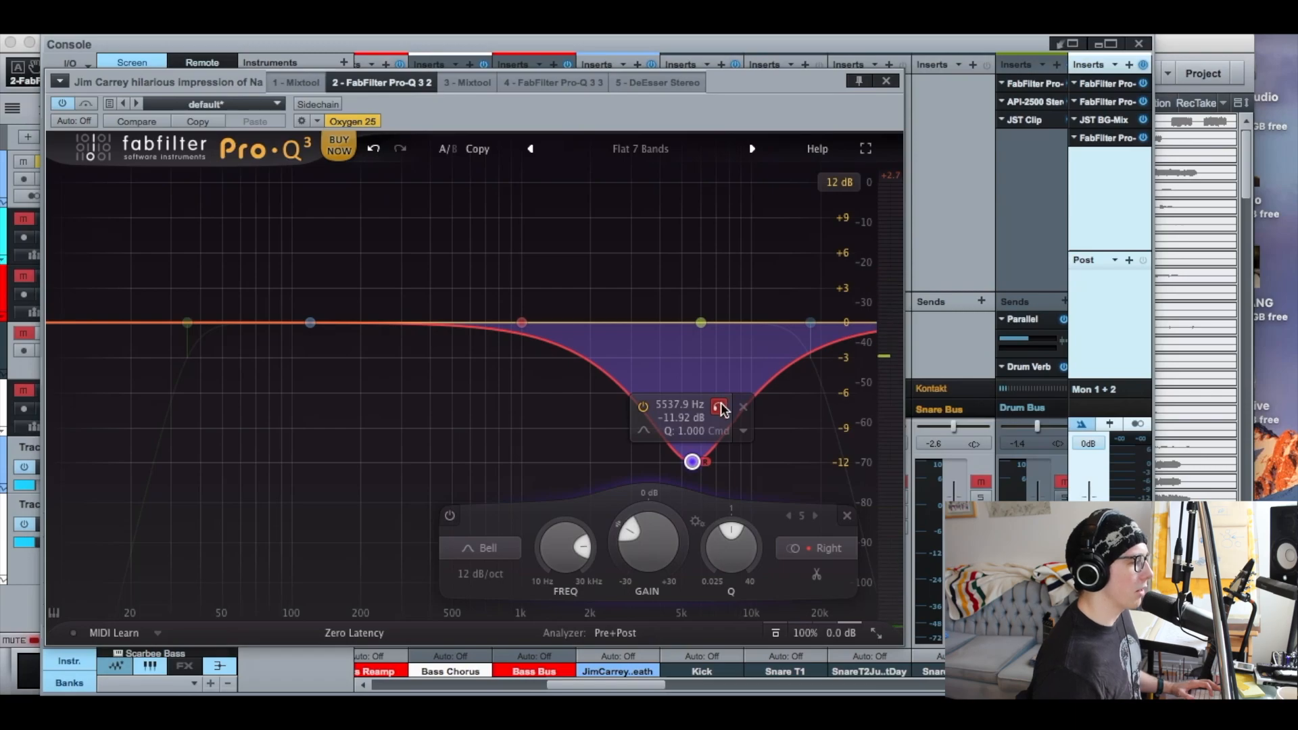
pyautogui.click(719, 407)
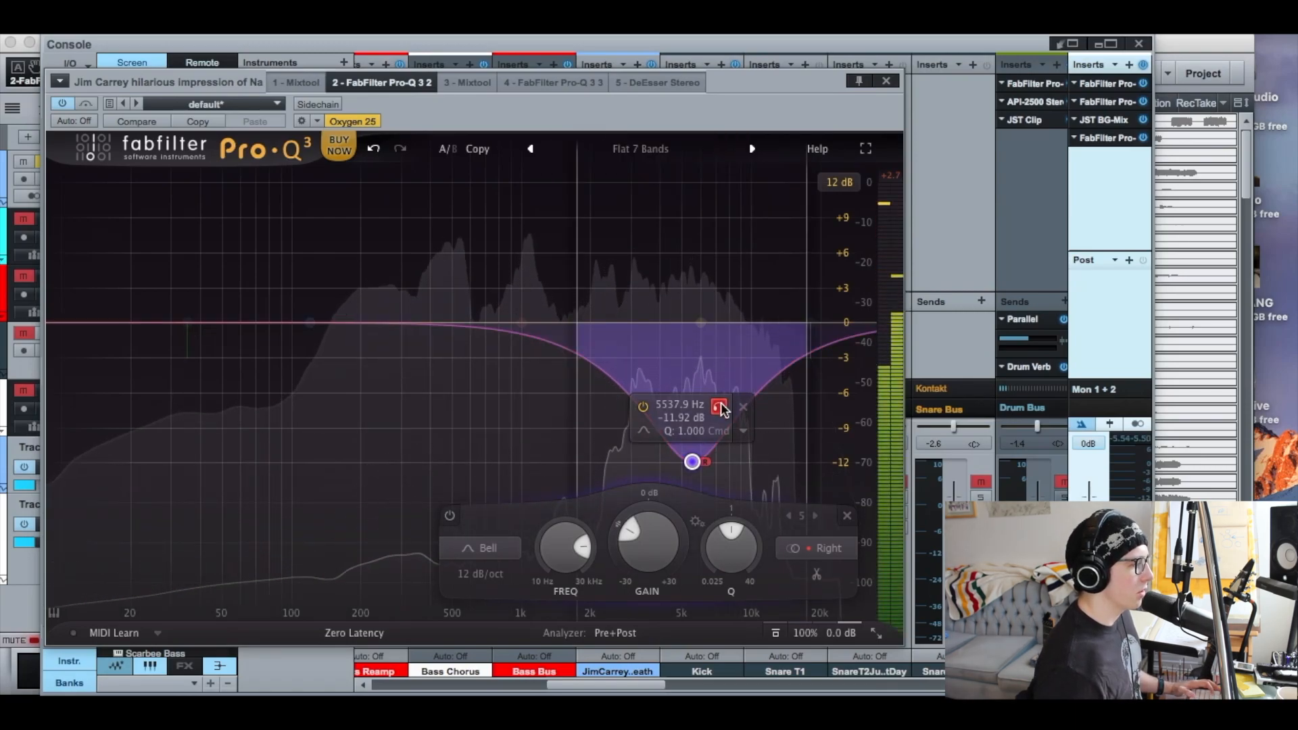
pyautogui.press('space')
pyautogui.moveTo(692, 462); pyautogui.dragTo(692, 466)
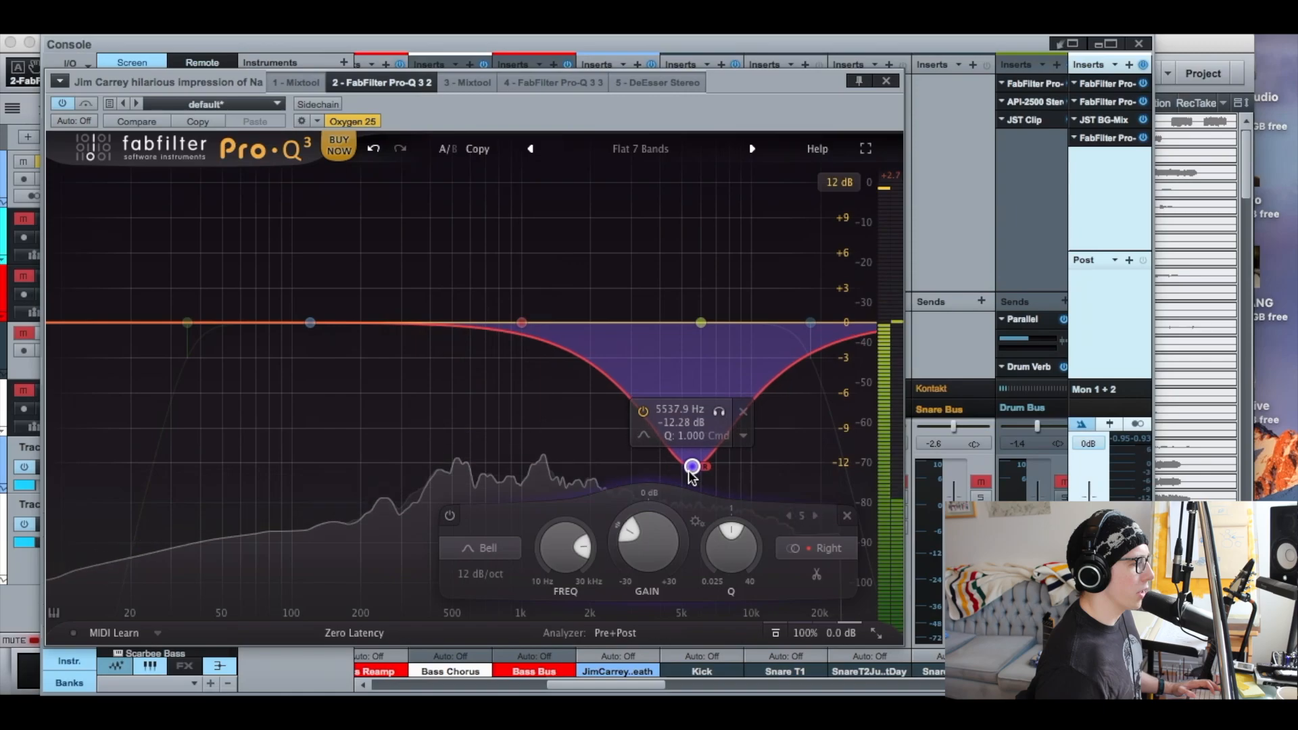
pyautogui.click(886, 79)
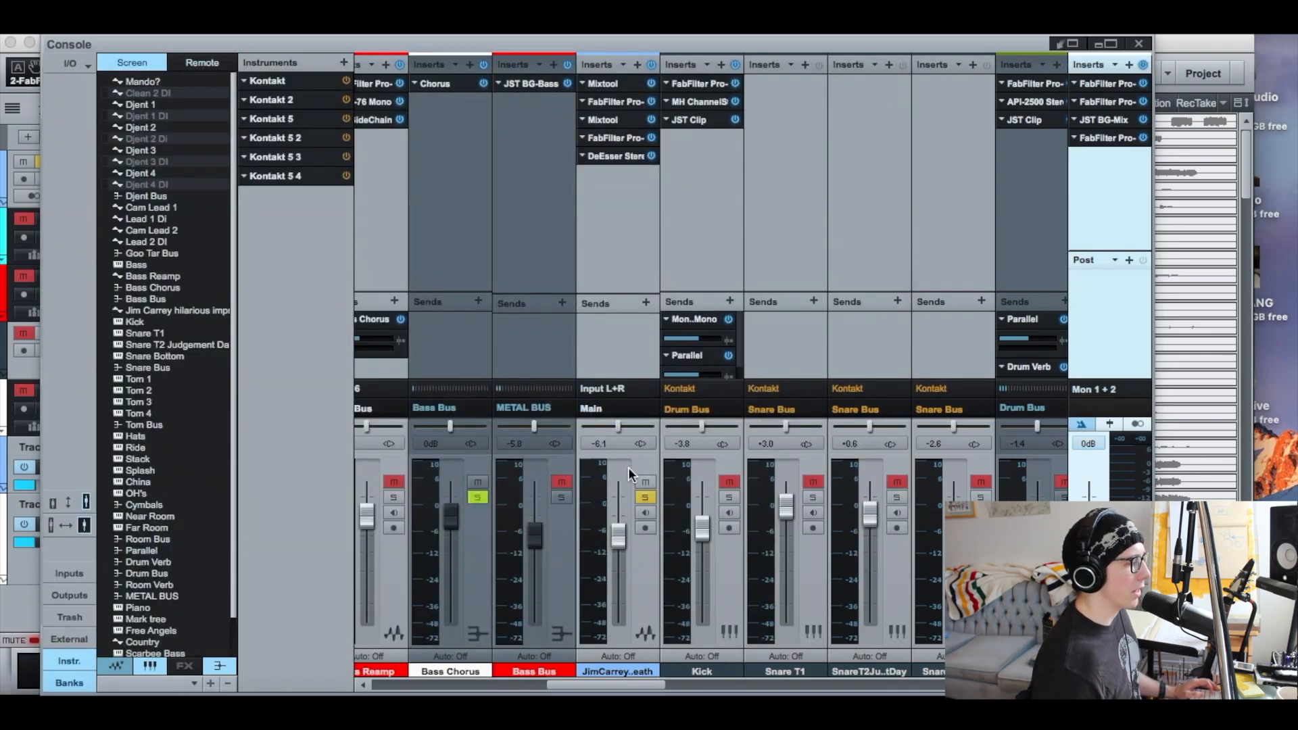
# Lower the Jim Carrey track's volume fader to about -14.6 dB and take the track out of solo
pyautogui.moveTo(618, 574); pyautogui.dragTo(618, 561)
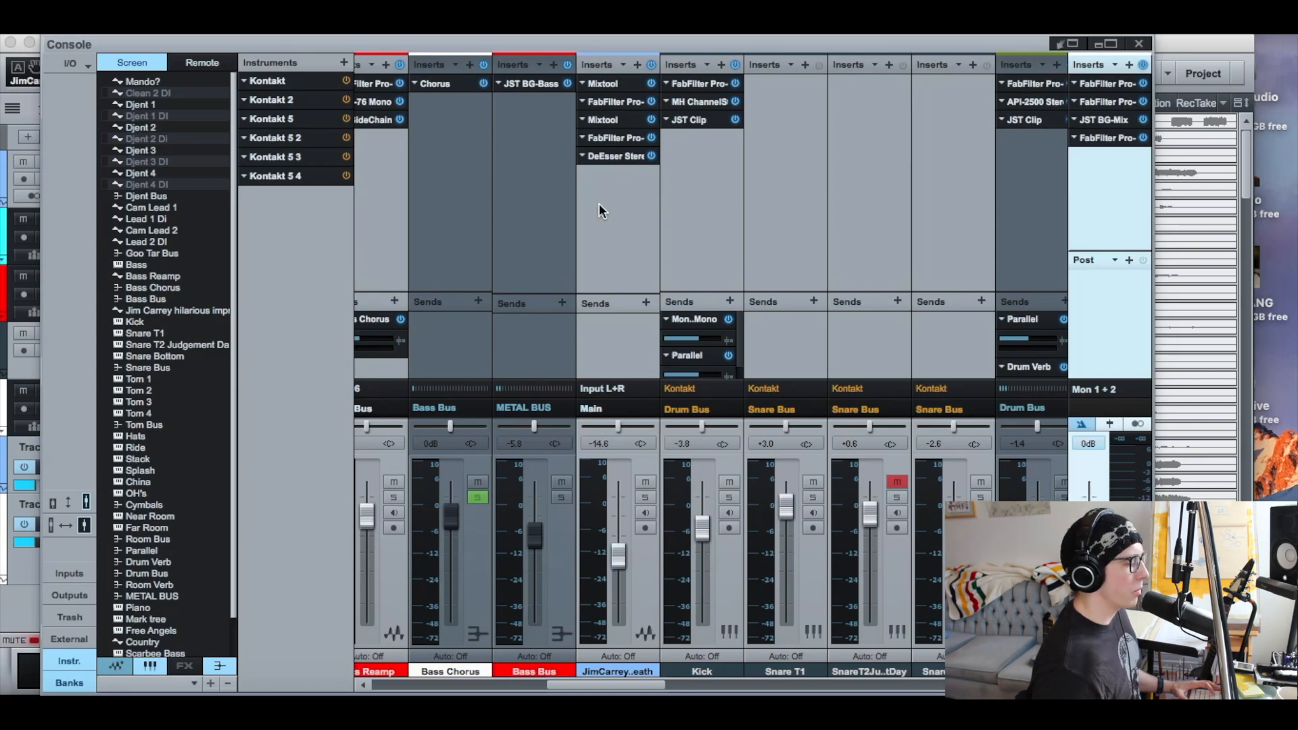